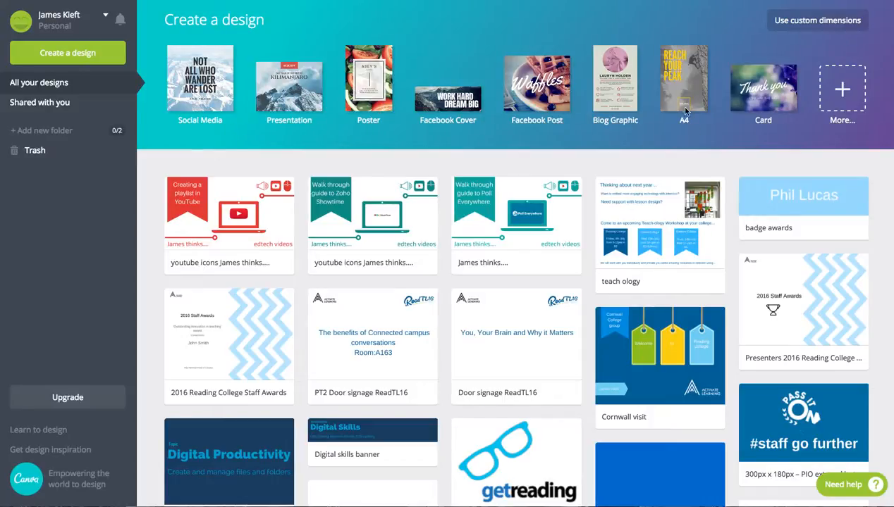
# Step: Look through the full list of available design types, from social media posts to events, and close it
pyautogui.click(843, 90)
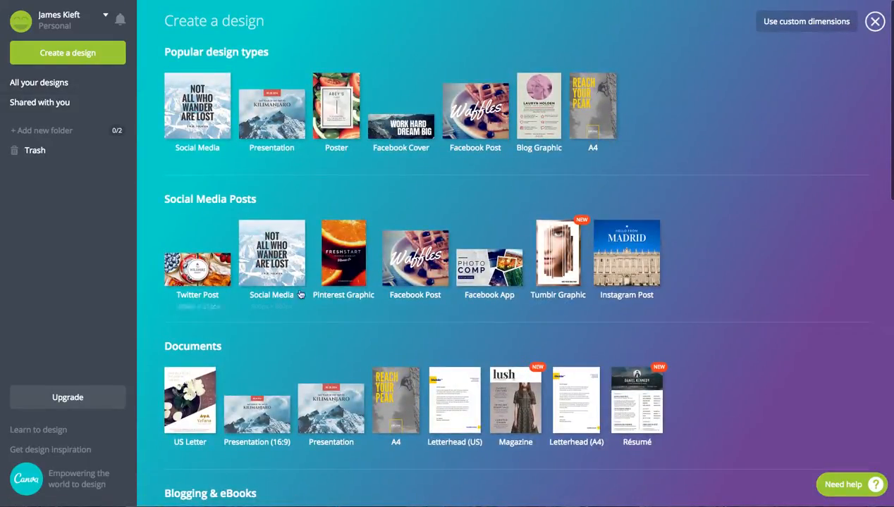
pyautogui.scroll(-3, 662, 290)
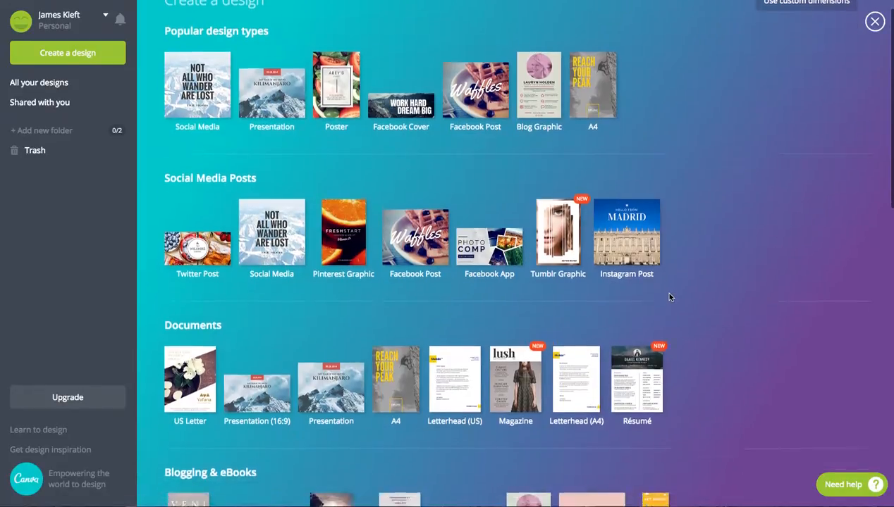
pyautogui.scroll(-6, 672, 305)
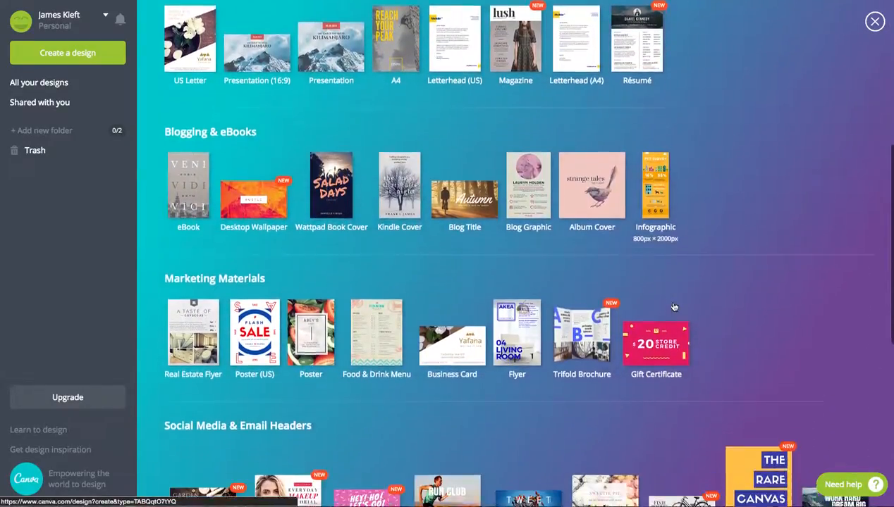
pyautogui.scroll(-4, 669, 304)
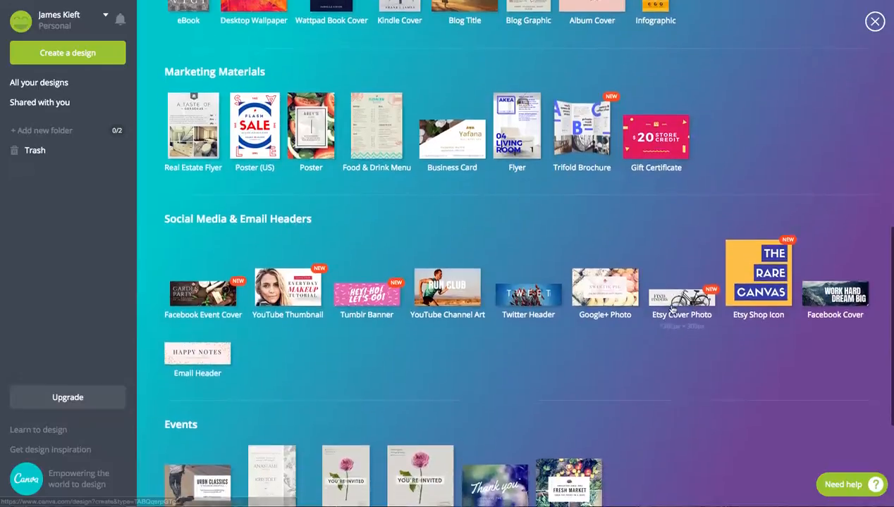
pyautogui.scroll(-4, 669, 321)
pyautogui.scroll(6, 671, 315)
pyautogui.scroll(11, 671, 317)
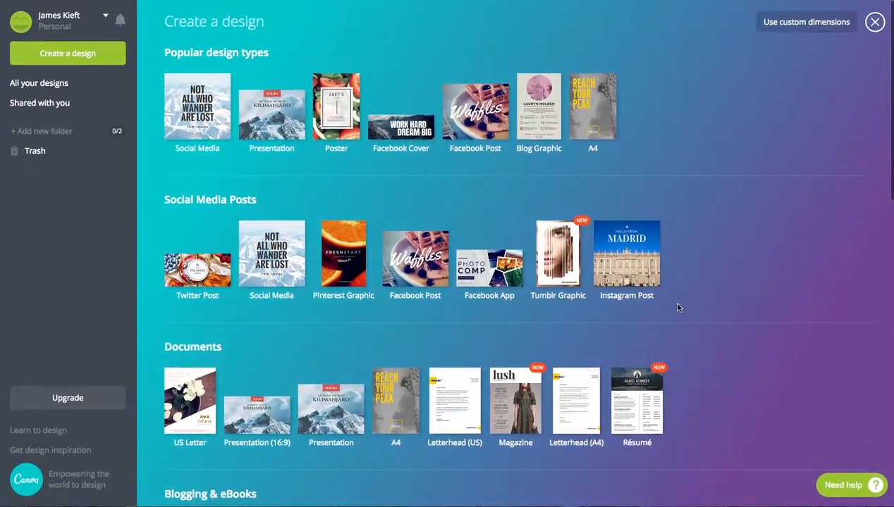
pyautogui.click(874, 22)
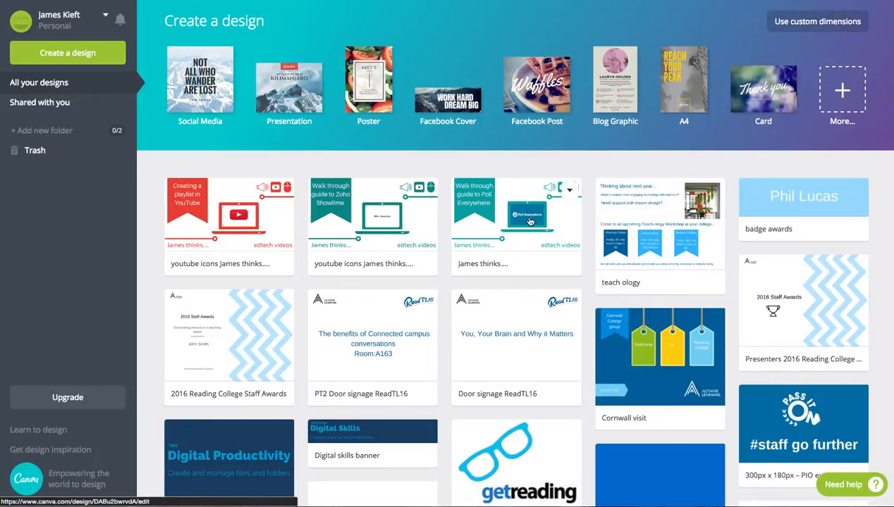
# Step: Look at existing designs, opening the Poll Everywhere walkthrough design and the Digital Skills design
pyautogui.click(525, 222)
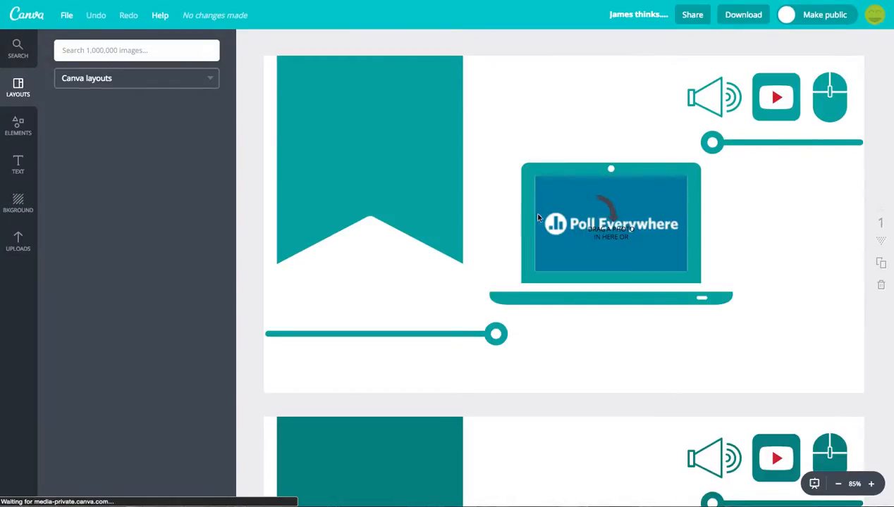
pyautogui.click(22, 18)
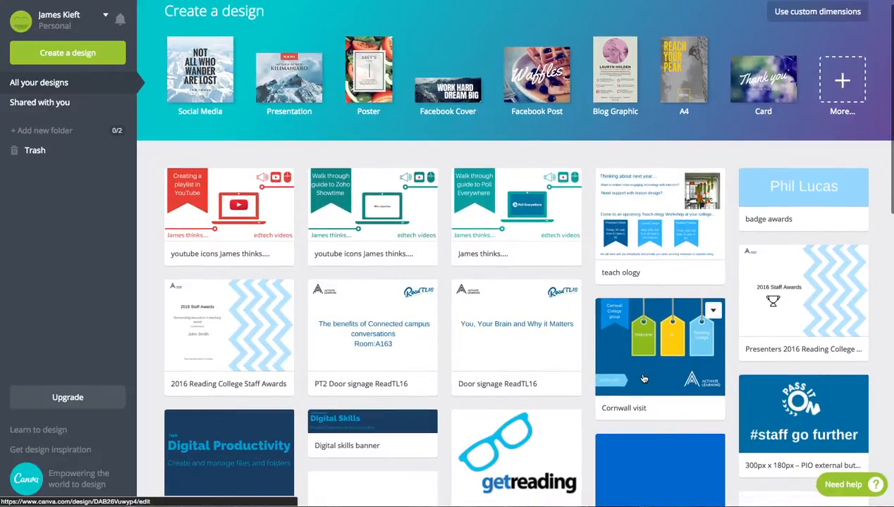
pyautogui.scroll(-2, 436, 327)
pyautogui.scroll(-2, 436, 327)
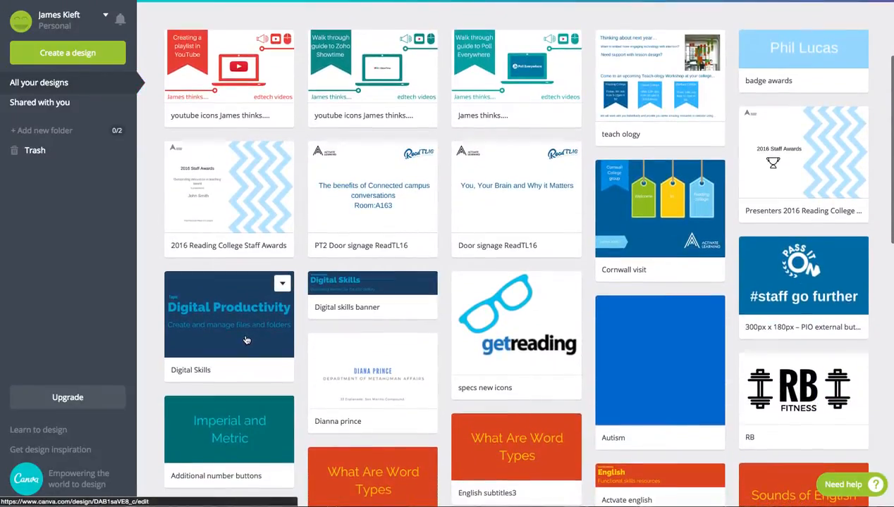
pyautogui.click(244, 337)
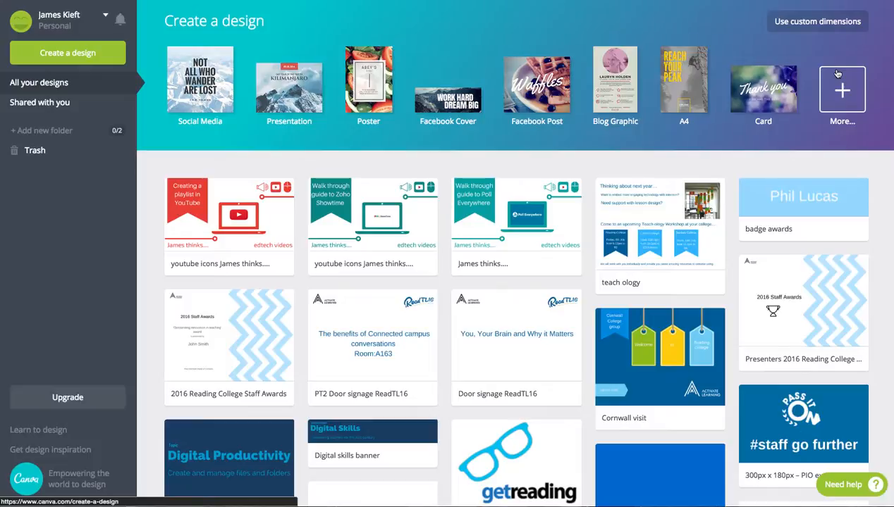
# Step: Create a blank A4 design and look through the available Canva layouts
pyautogui.click(683, 88)
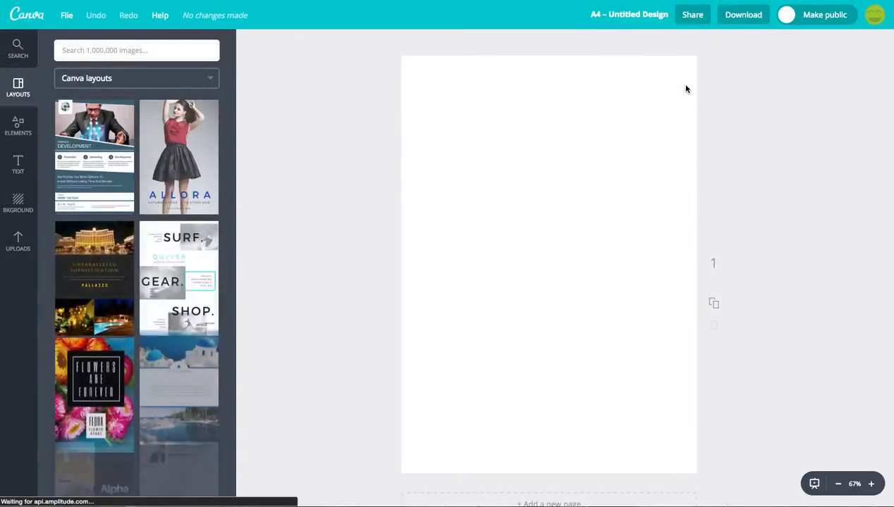
pyautogui.scroll(-2, 125, 269)
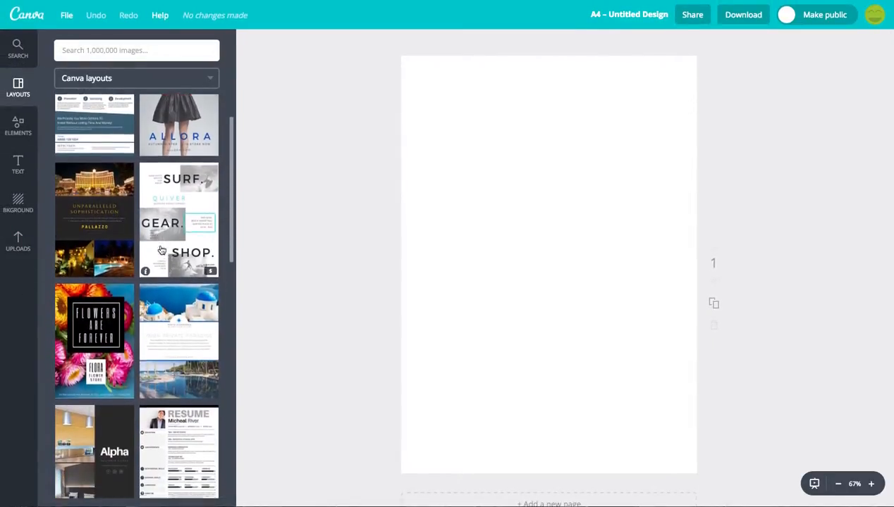
pyautogui.scroll(-3, 125, 268)
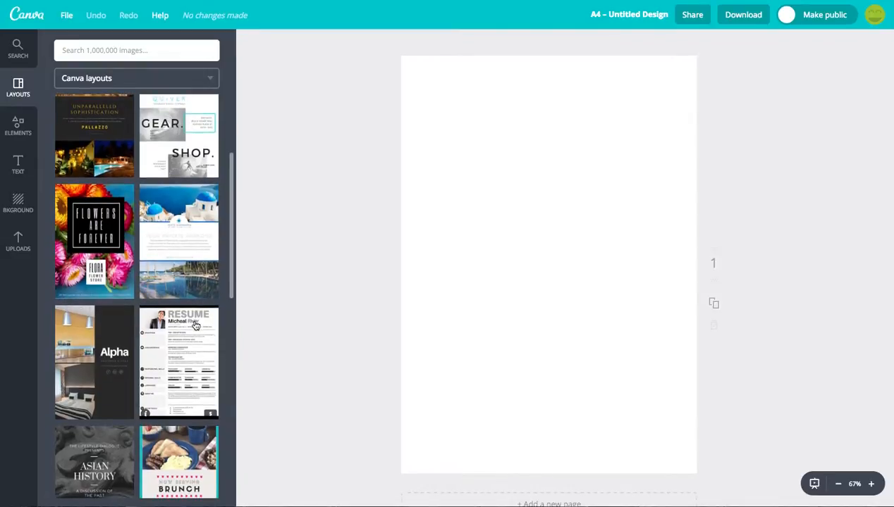
pyautogui.scroll(5, 196, 302)
pyautogui.scroll(-15, 182, 312)
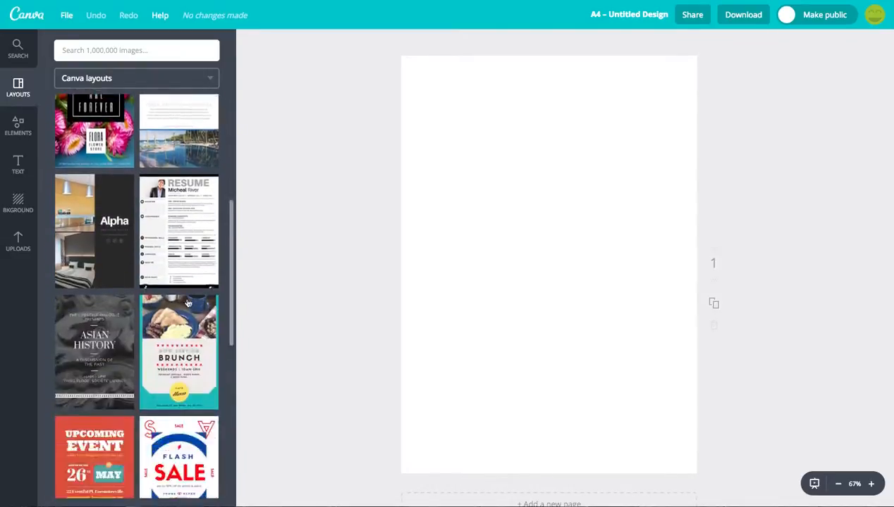
pyautogui.scroll(-5, 176, 338)
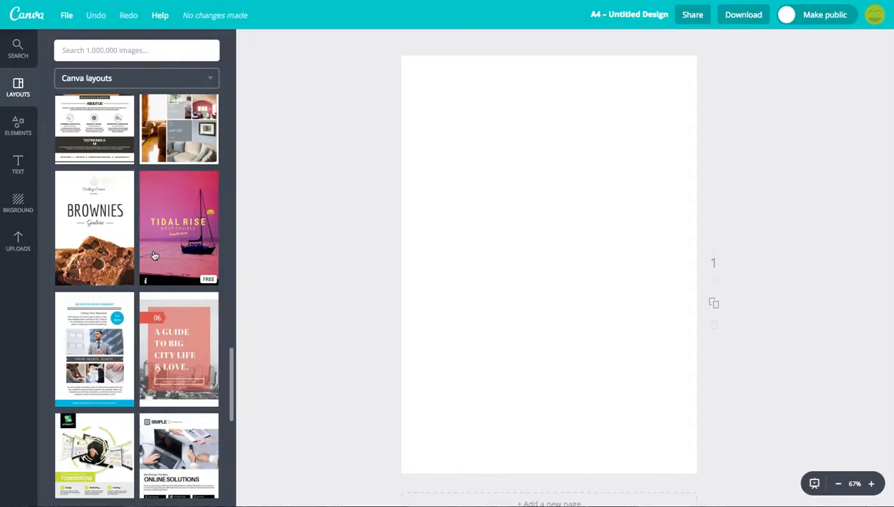
pyautogui.scroll(6, 154, 256)
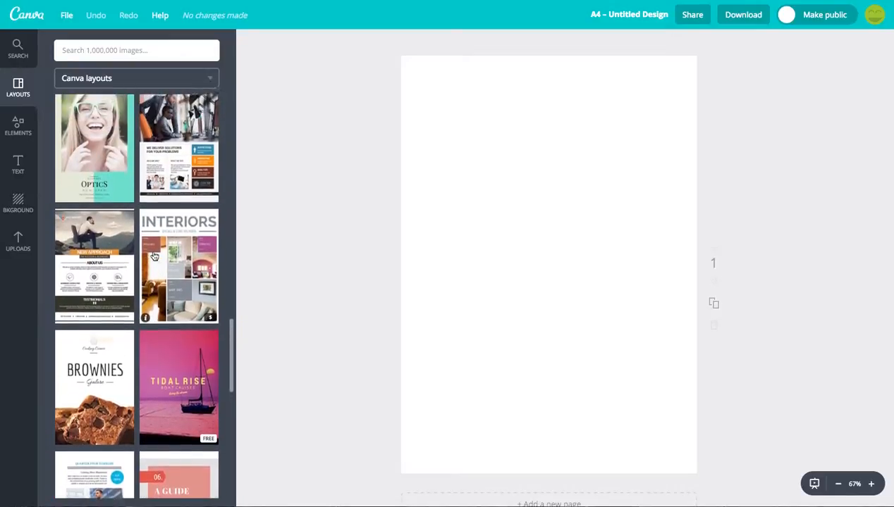
pyautogui.scroll(15, 154, 255)
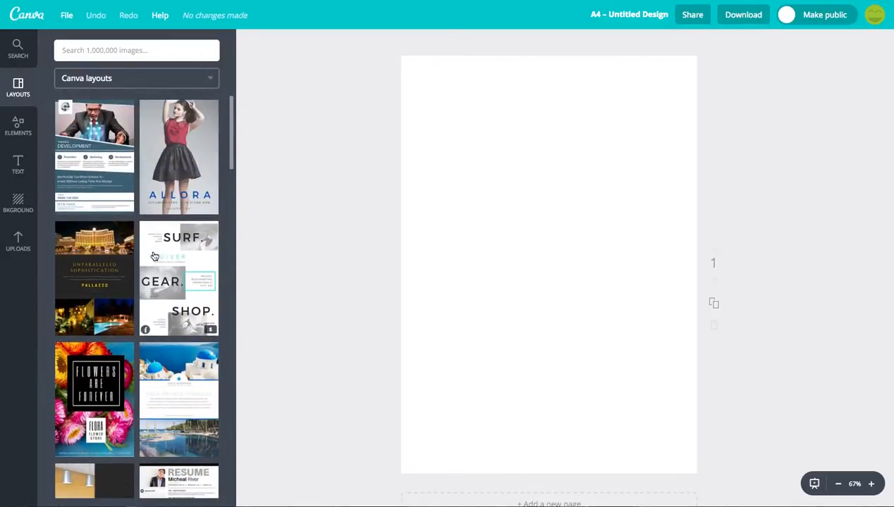
# Step: Add the free photo of the sailing boat's bow to the page, shrink it and position it in the page's middle
pyautogui.click(17, 125)
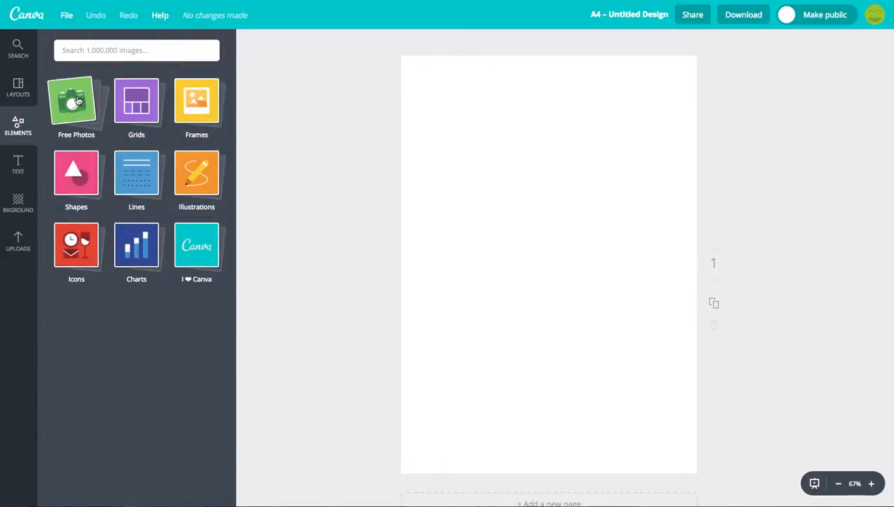
pyautogui.click(76, 103)
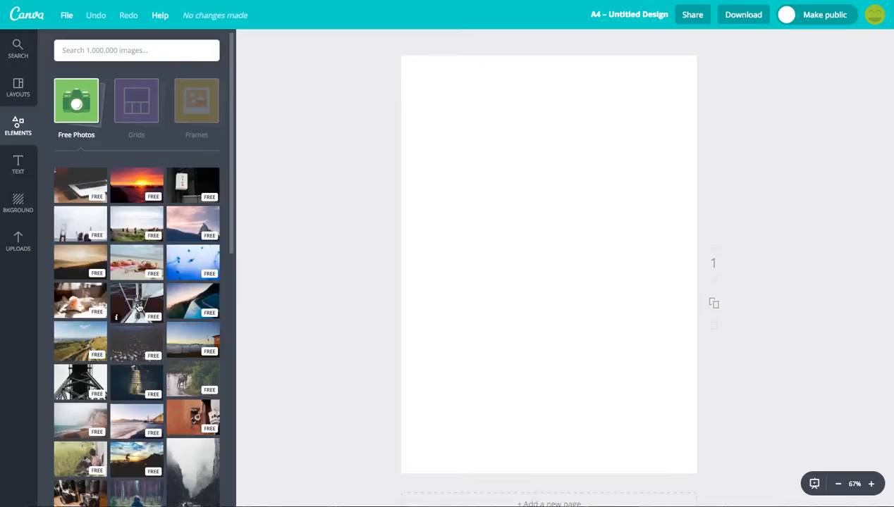
pyautogui.moveTo(136, 312); pyautogui.dragTo(570, 327)
pyautogui.moveTo(693, 388); pyautogui.dragTo(631, 341)
pyautogui.moveTo(516, 291); pyautogui.dragTo(533, 291)
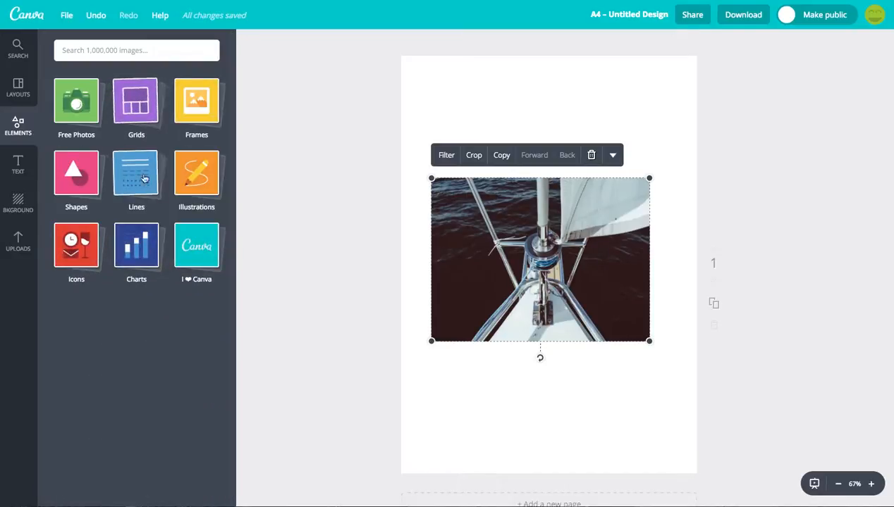
# Step: Add the red diamond-patterned line and fit it vertically along the photo's left edge at the photo's full height
pyautogui.click(127, 177)
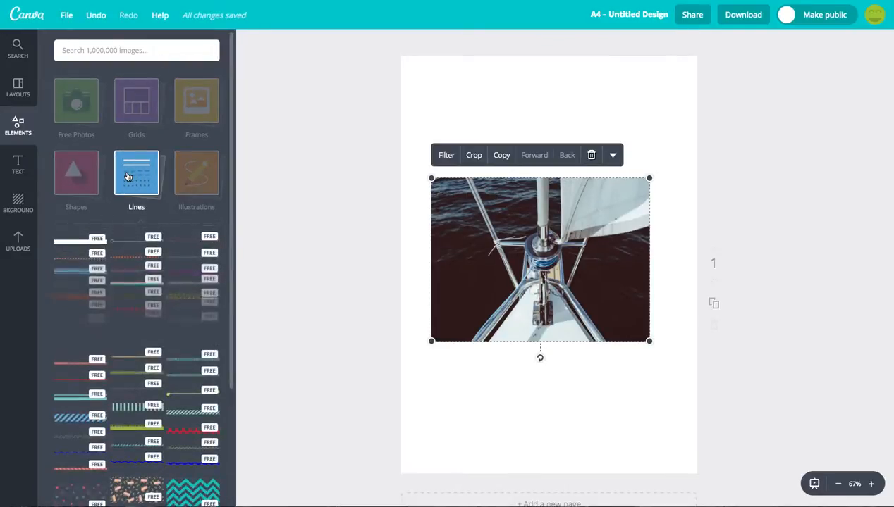
pyautogui.click(123, 323)
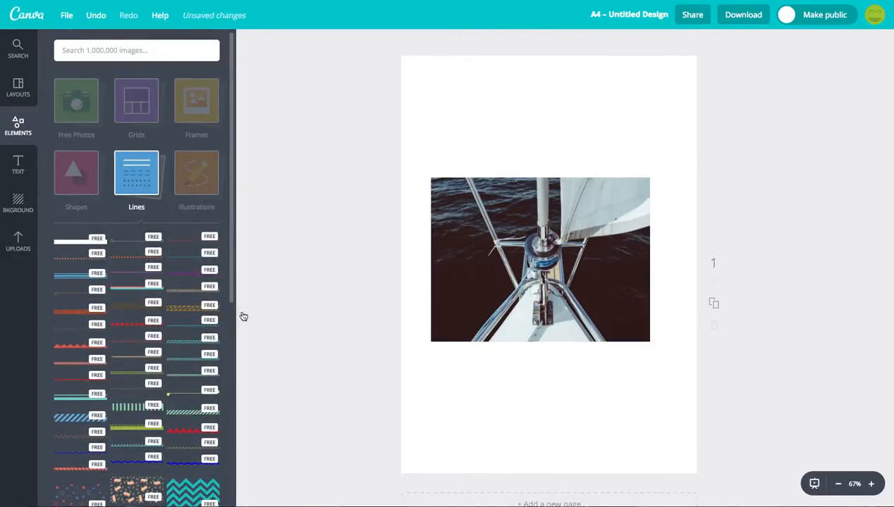
pyautogui.moveTo(621, 270); pyautogui.dragTo(591, 310)
pyautogui.moveTo(536, 264); pyautogui.dragTo(430, 259)
pyautogui.moveTo(430, 297); pyautogui.dragTo(431, 342)
pyautogui.moveTo(428, 179); pyautogui.dragTo(429, 178)
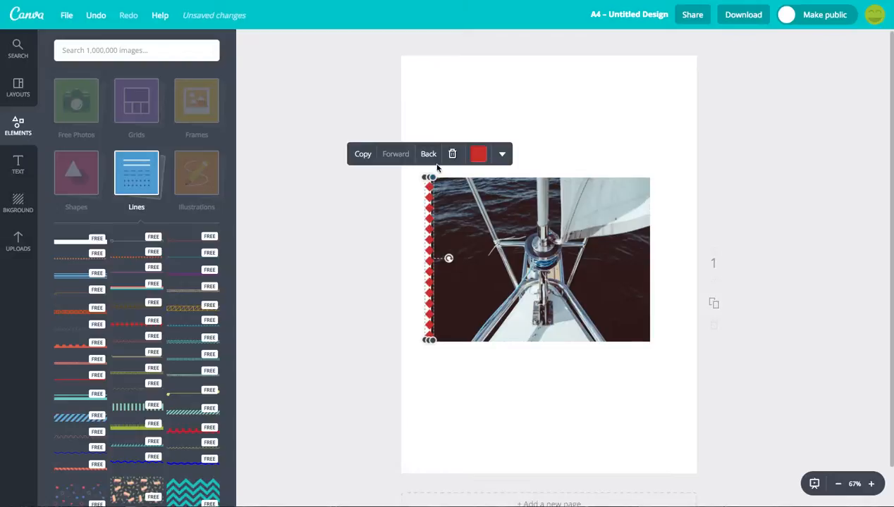
# Step: Duplicate the red diamond line along the photo's right edge and, rotated horizontally and stretched to the photo's width, along its top edge
pyautogui.click(363, 155)
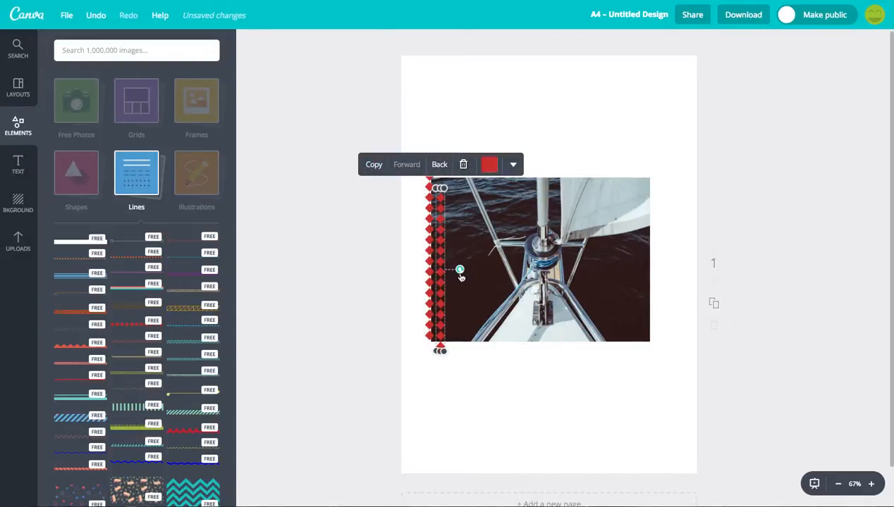
pyautogui.moveTo(444, 266); pyautogui.dragTo(650, 253)
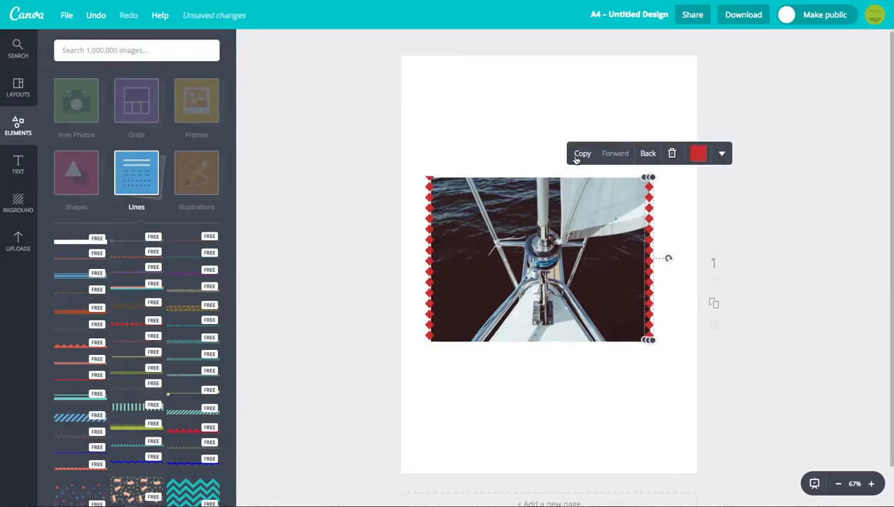
pyautogui.moveTo(650, 220); pyautogui.dragTo(660, 231)
pyautogui.moveTo(677, 272); pyautogui.dragTo(579, 71)
pyautogui.moveTo(677, 271); pyautogui.dragTo(528, 184)
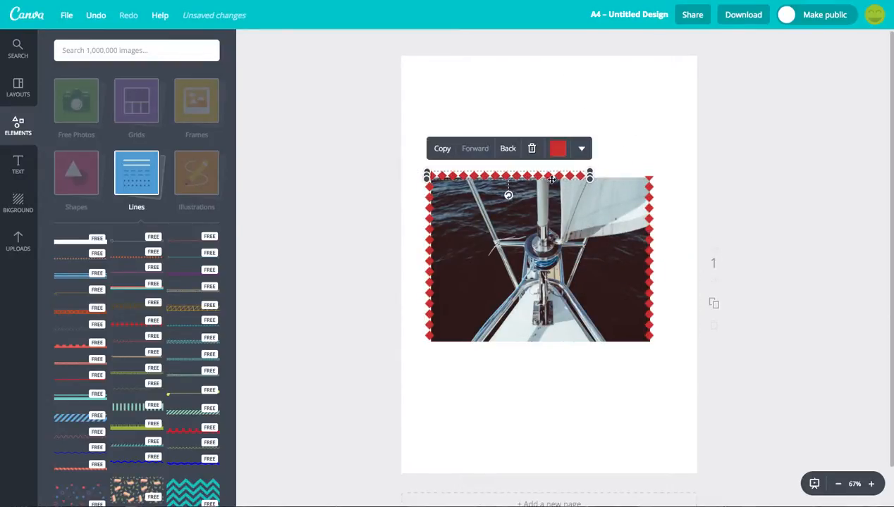
pyautogui.moveTo(591, 175); pyautogui.dragTo(650, 176)
pyautogui.click(566, 409)
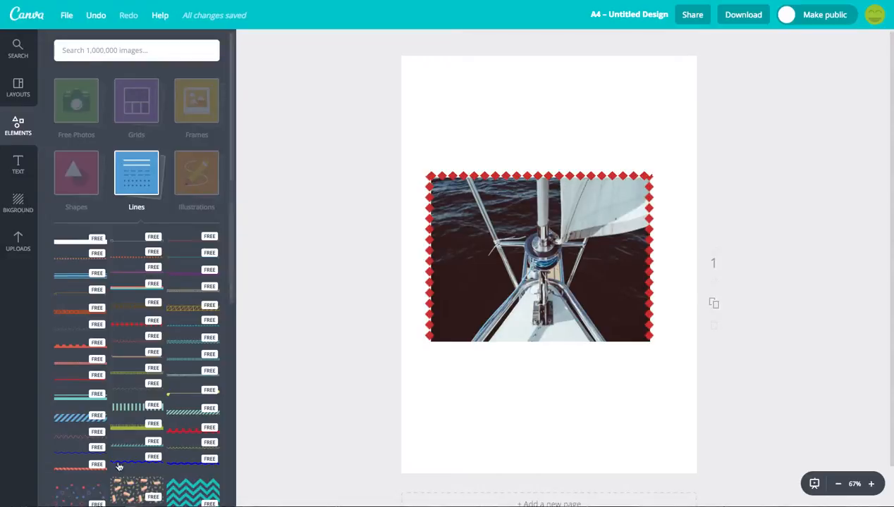
# Step: Add the teal chevron pattern from the line elements and move it to the top of the page
pyautogui.scroll(-1, 112, 448)
pyautogui.scroll(-1, 141, 454)
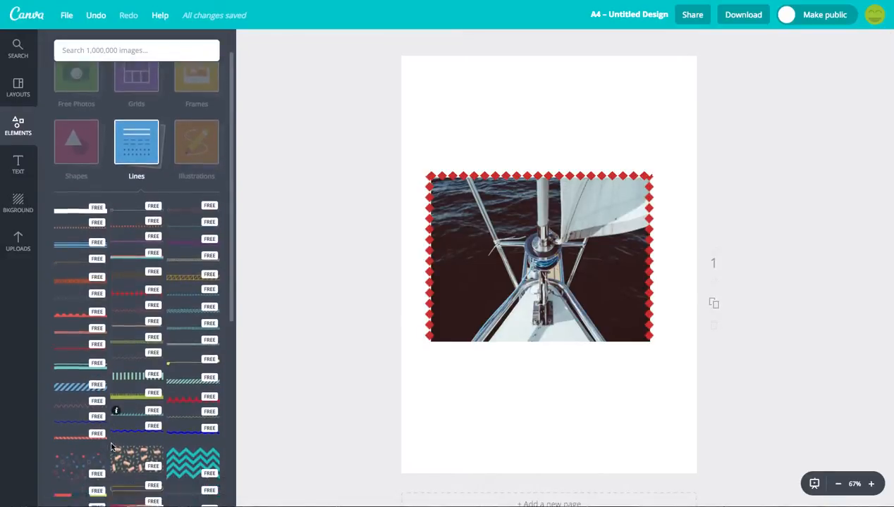
pyautogui.click(198, 457)
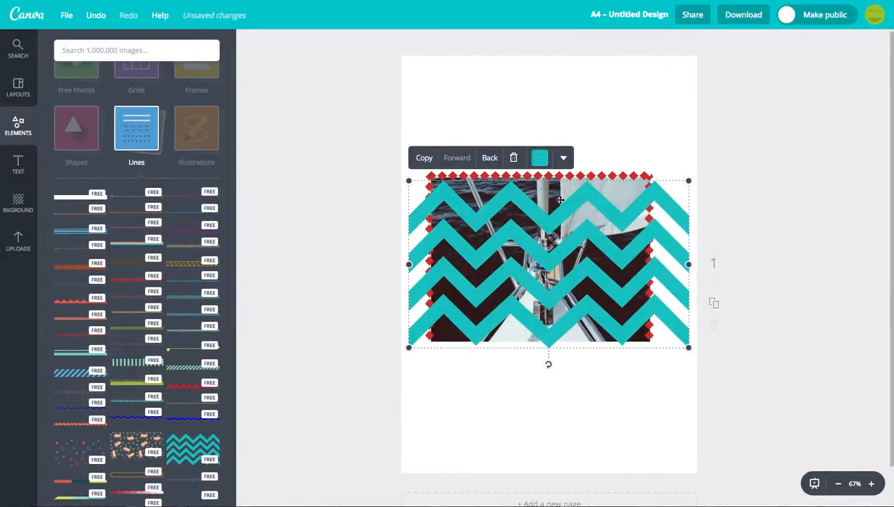
pyautogui.click(564, 161)
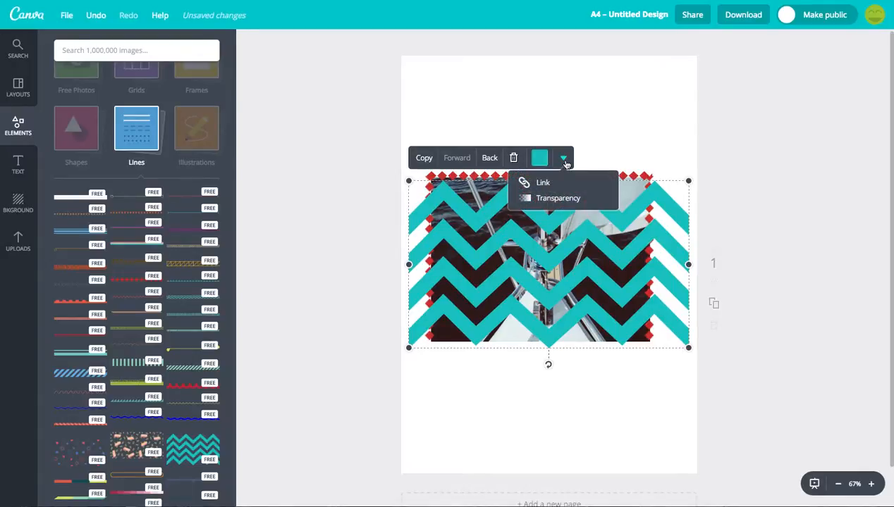
pyautogui.moveTo(564, 276); pyautogui.dragTo(571, 153)
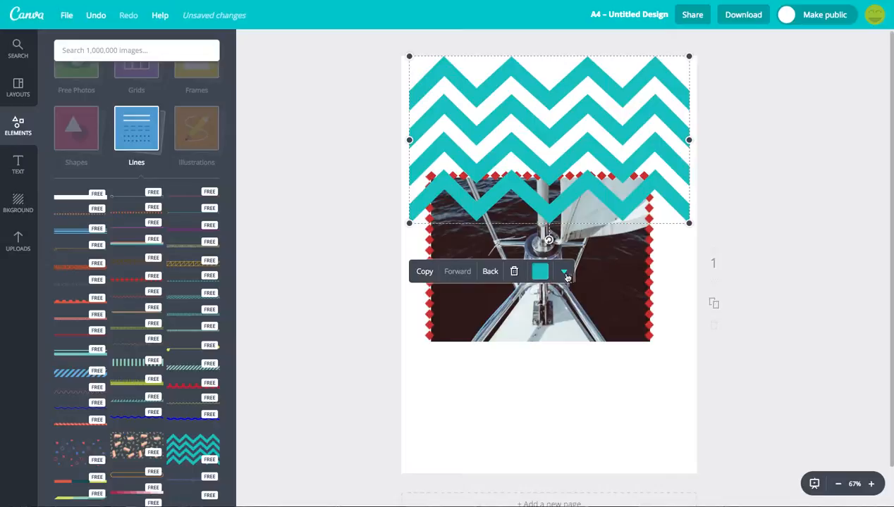
# Step: Make the teal chevron pattern semi-transparent and send it behind the photo and its red border
pyautogui.click(564, 274)
pyautogui.click(548, 310)
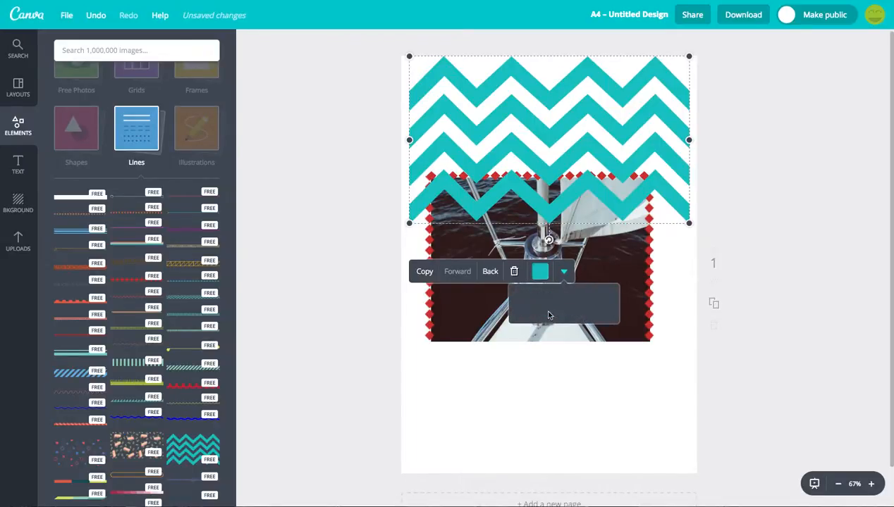
pyautogui.moveTo(612, 297); pyautogui.dragTo(584, 301)
pyautogui.click(491, 272)
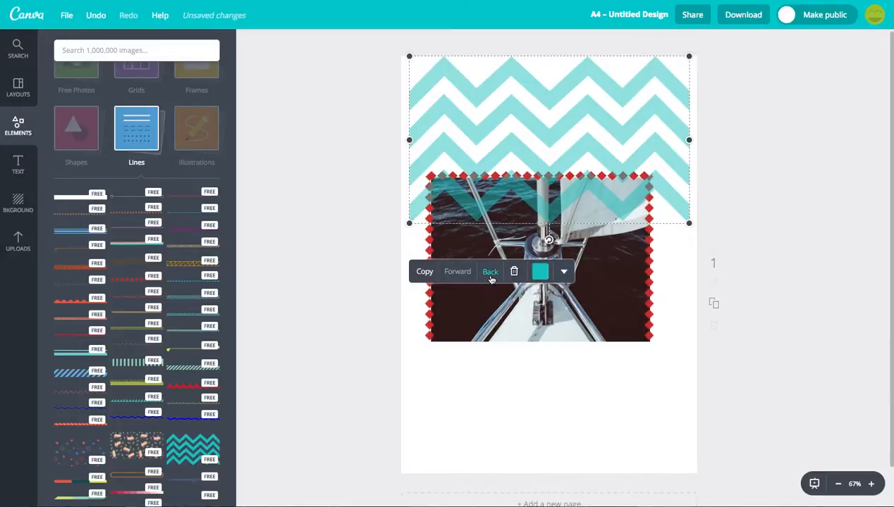
pyautogui.click(490, 274)
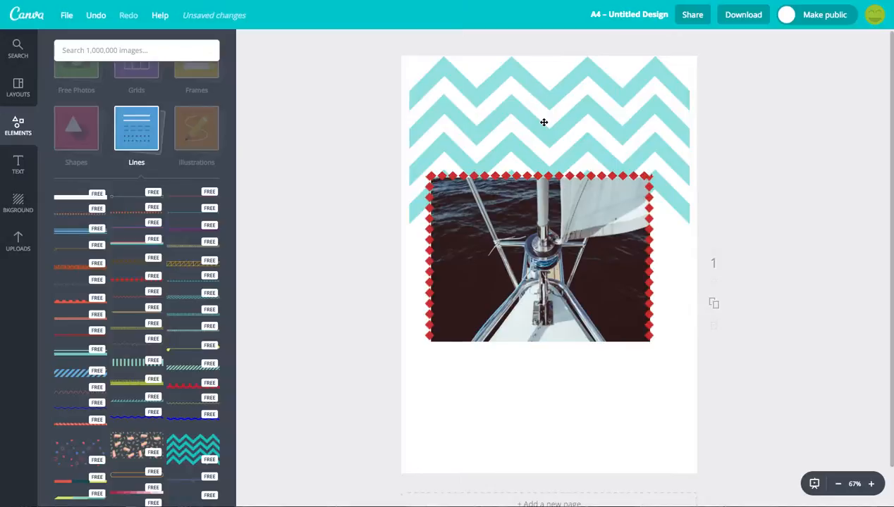
# Step: Recolour the chevron pattern from teal to red with colour code bf312f
pyautogui.click(540, 274)
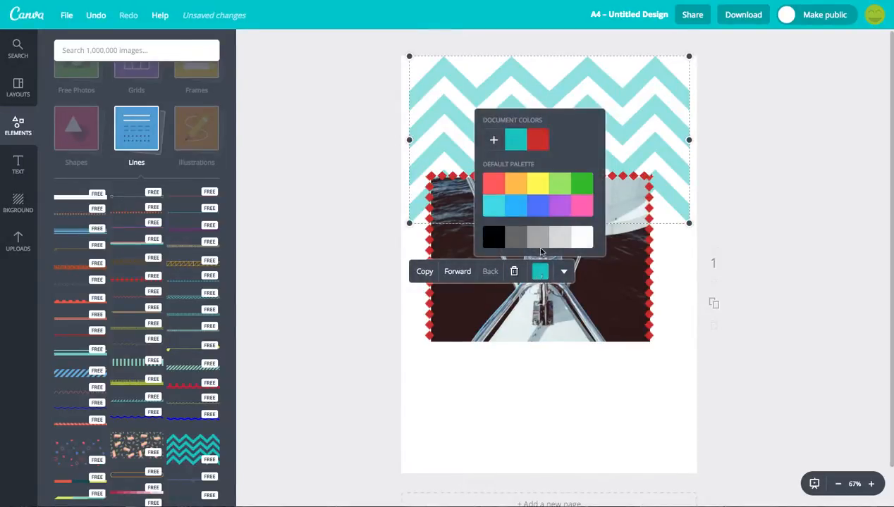
pyautogui.click(493, 142)
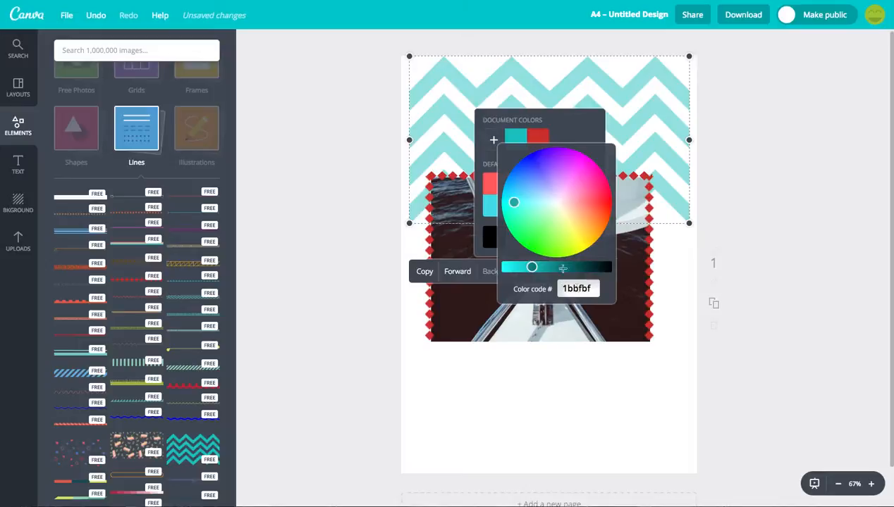
pyautogui.click(593, 203)
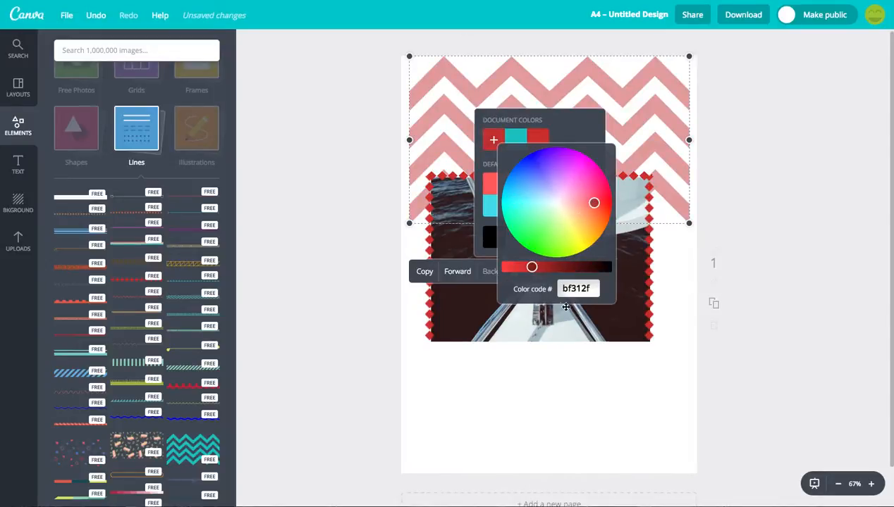
pyautogui.click(588, 396)
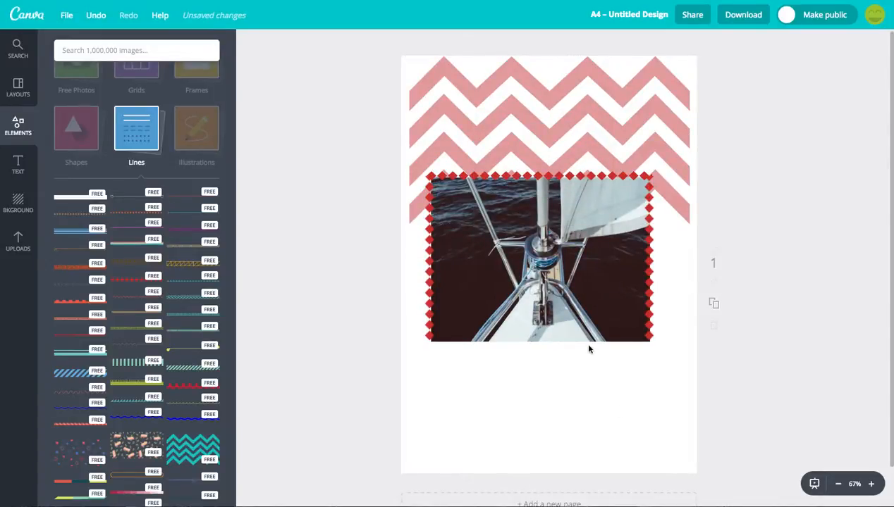
# Step: Add the yellow light bulb icon, shrink it and place it just below the photo's lower-left corner
pyautogui.scroll(1, 86, 293)
pyautogui.scroll(1, 99, 293)
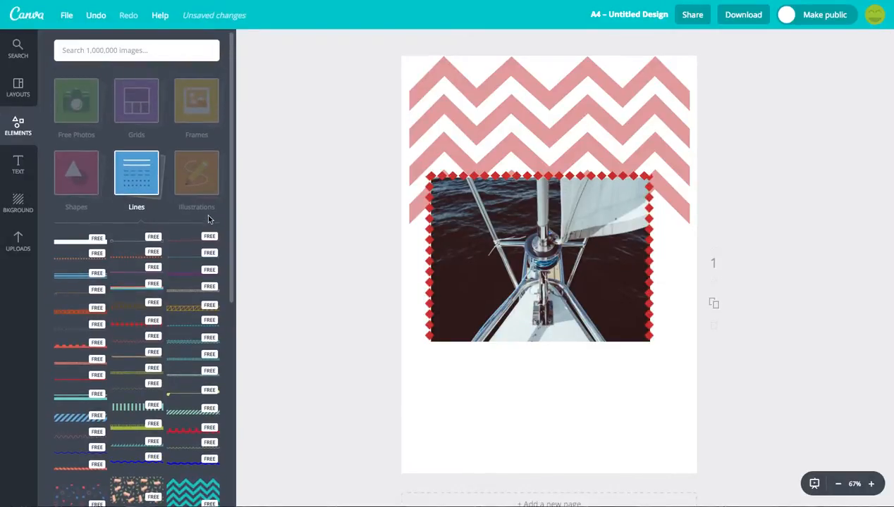
pyautogui.click(184, 179)
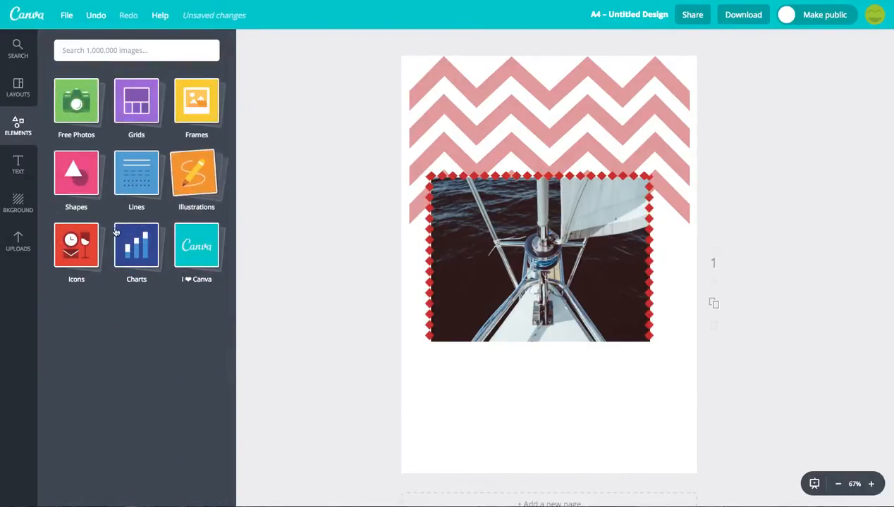
pyautogui.click(86, 248)
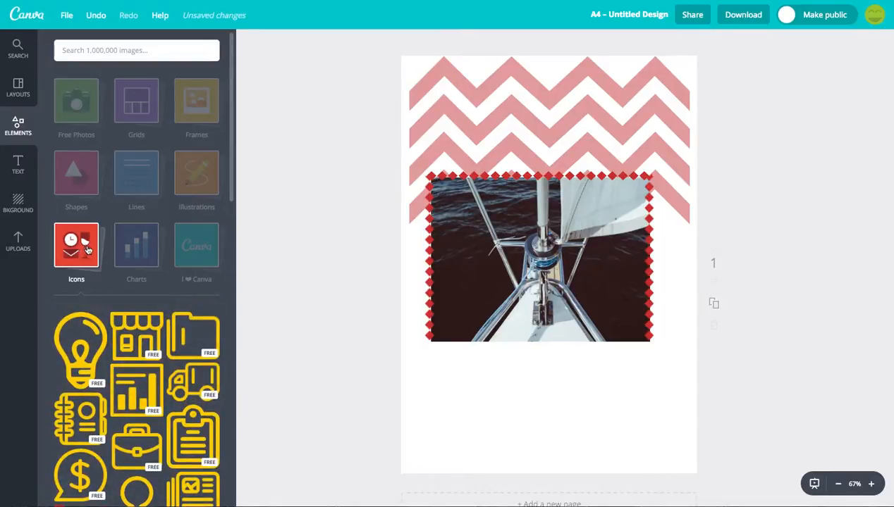
pyautogui.scroll(-1, 88, 419)
pyautogui.click(80, 268)
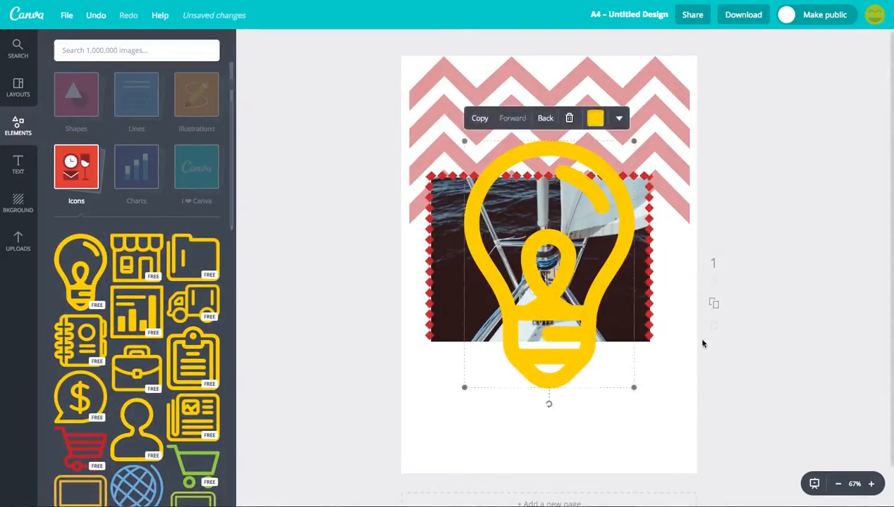
pyautogui.moveTo(632, 388); pyautogui.dragTo(537, 248)
pyautogui.moveTo(493, 198); pyautogui.dragTo(446, 400)
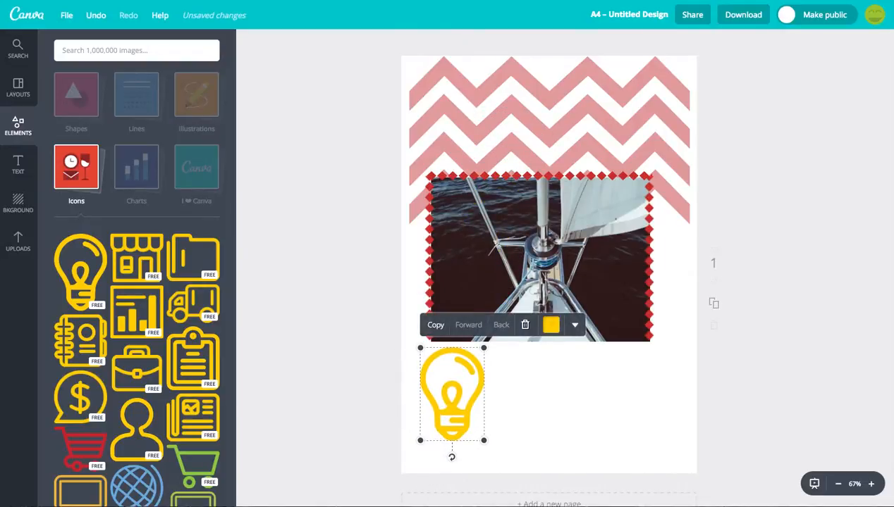
# Step: Browse the basic shapes available among the design elements
pyautogui.scroll(2, 150, 242)
pyautogui.scroll(1, 150, 242)
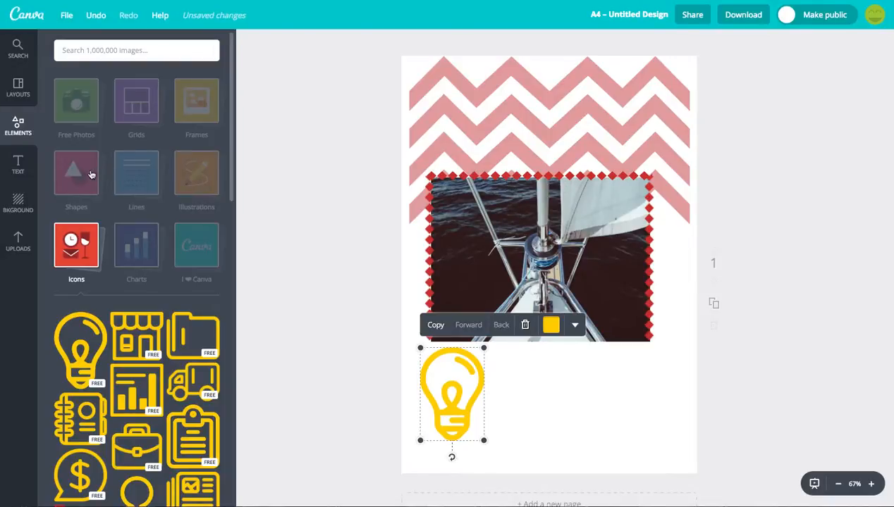
pyautogui.click(91, 175)
pyautogui.click(91, 174)
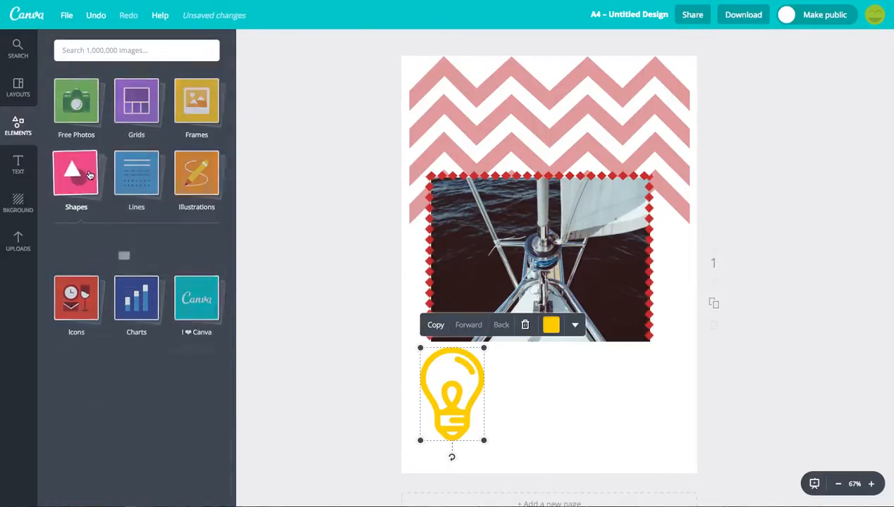
pyautogui.scroll(-2, 155, 361)
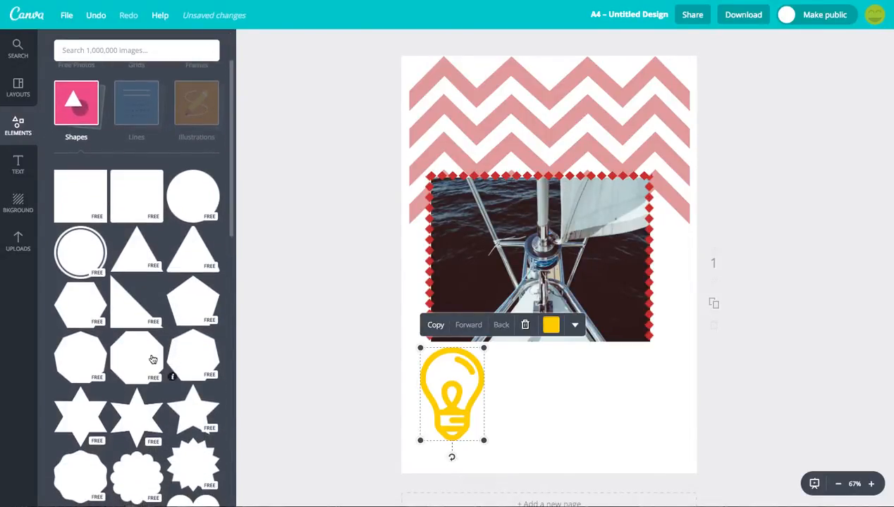
pyautogui.scroll(2, 150, 364)
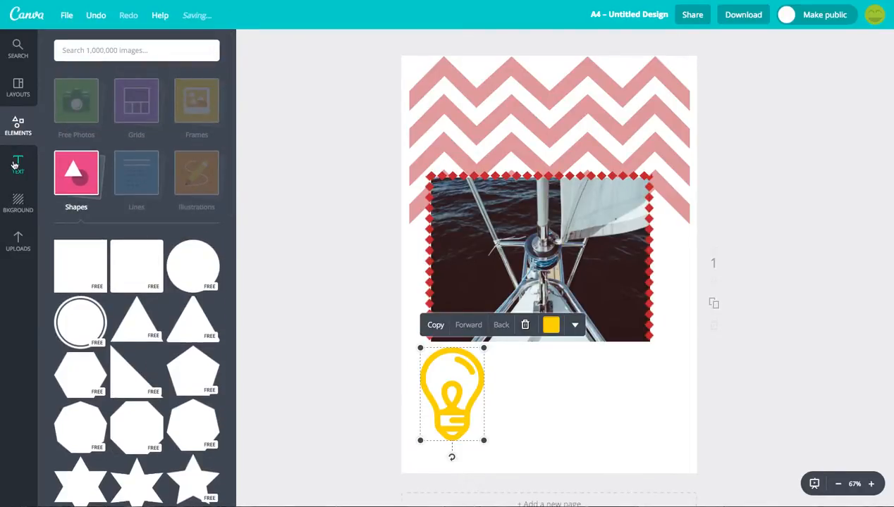
# Step: Add a body text line reading "utougogt8" and set its font to Archivo Narrow
pyautogui.click(18, 165)
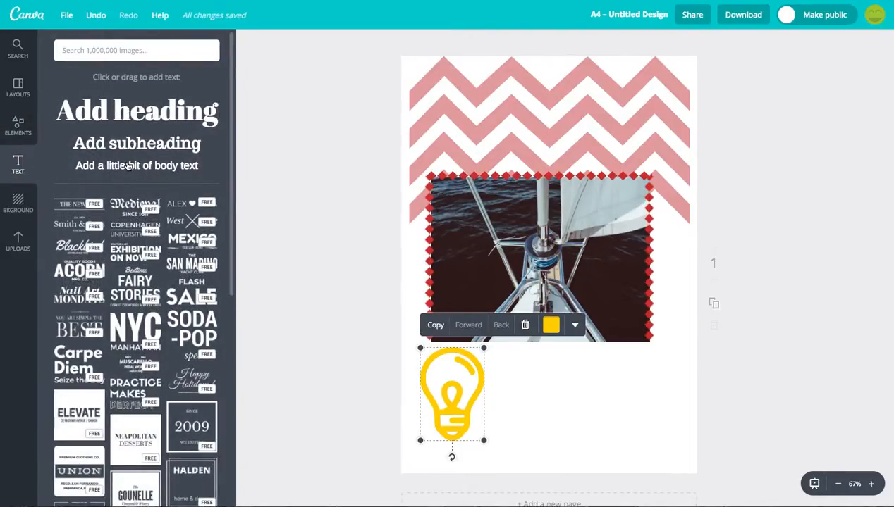
pyautogui.click(128, 165)
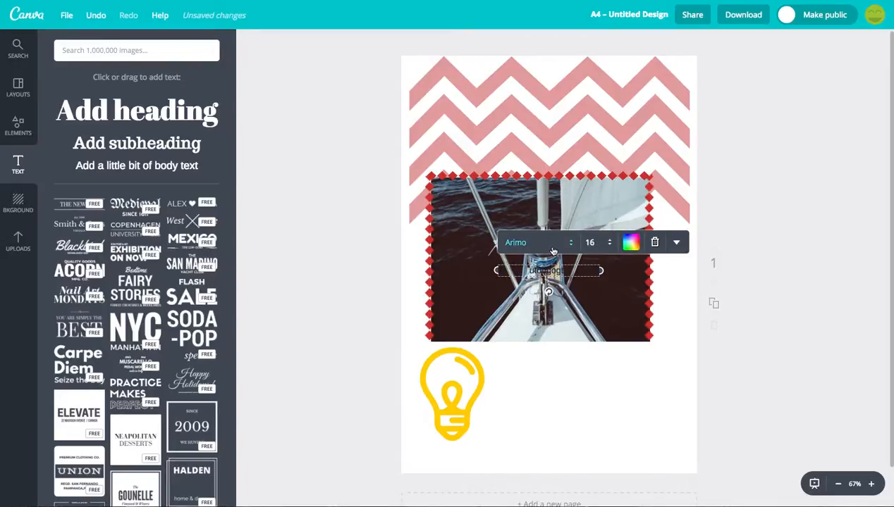
pyautogui.click(547, 244)
pyautogui.click(537, 199)
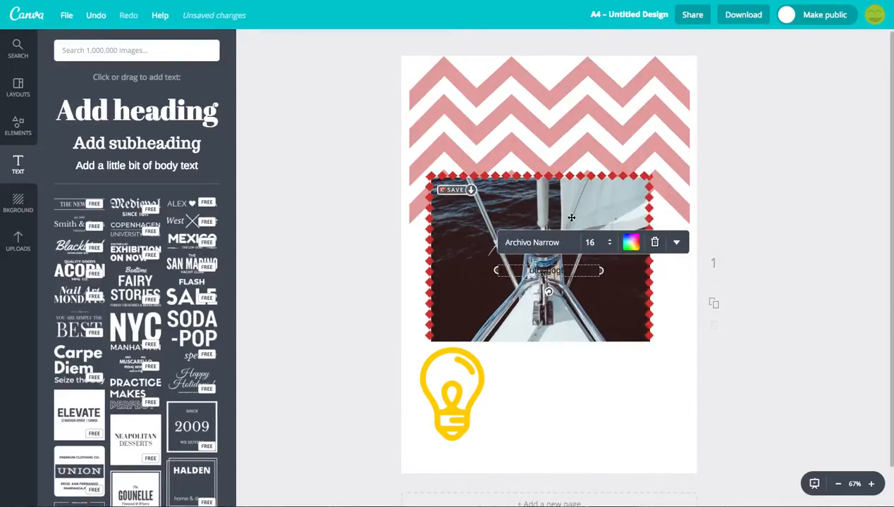
# Step: Colour the body text light orange and move it below the photo, beside the light bulb
pyautogui.click(630, 242)
pyautogui.click(603, 156)
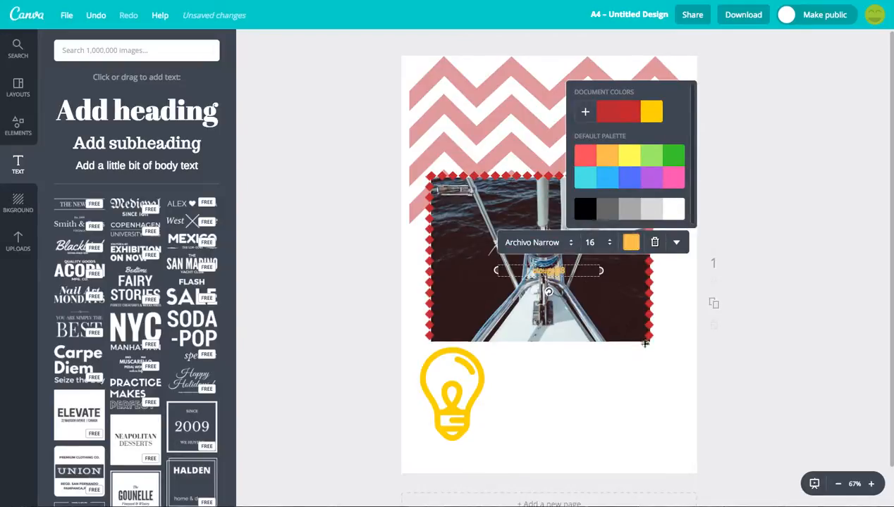
pyautogui.click(616, 359)
pyautogui.moveTo(575, 345); pyautogui.dragTo(563, 373)
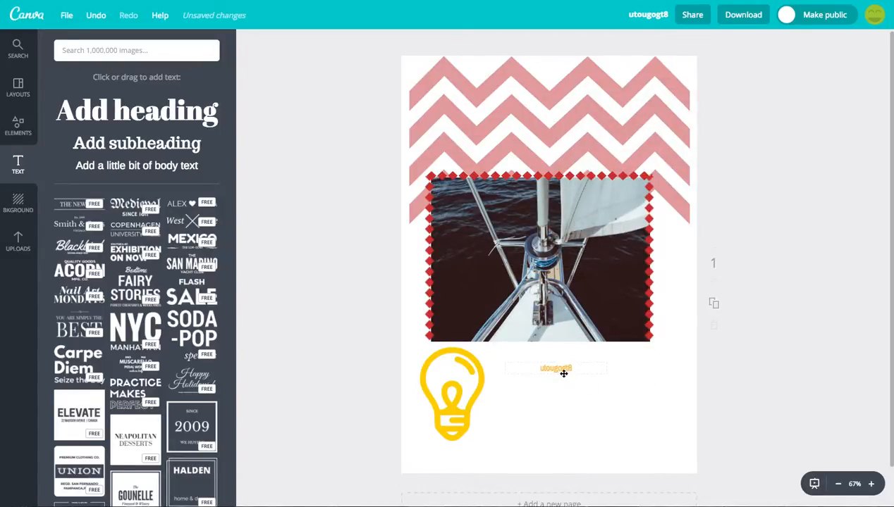
# Step: Add the "SODA-POP specials" text design, colour the word "SODA" yellow and move the design up over the chevron pattern
pyautogui.click(194, 331)
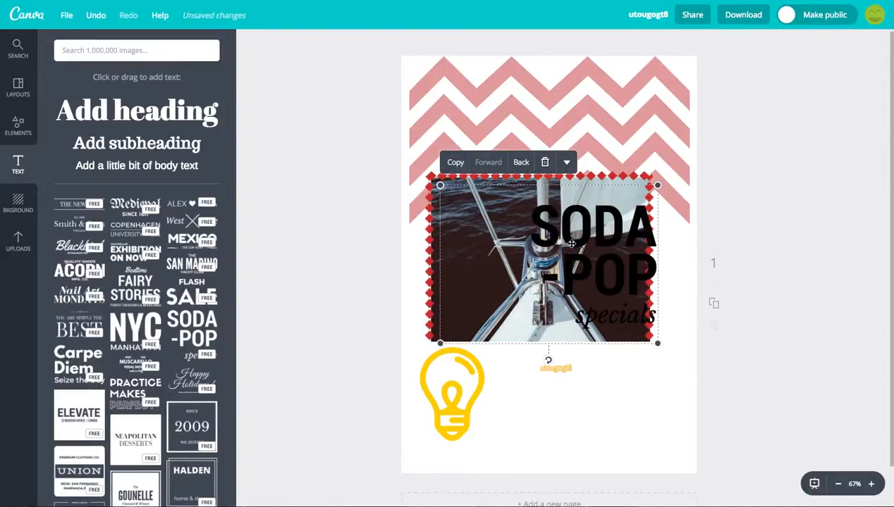
pyautogui.click(570, 216)
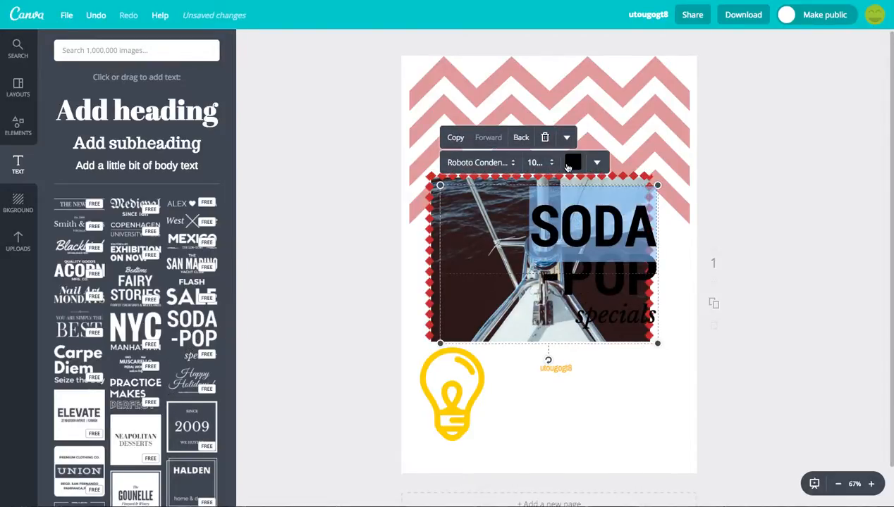
pyautogui.click(566, 169)
pyautogui.click(589, 208)
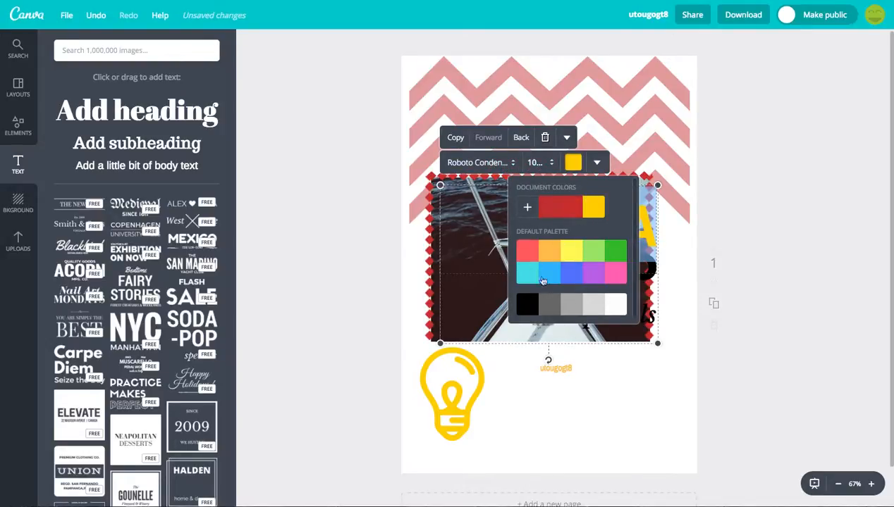
pyautogui.click(651, 423)
pyautogui.moveTo(577, 218); pyautogui.dragTo(528, 115)
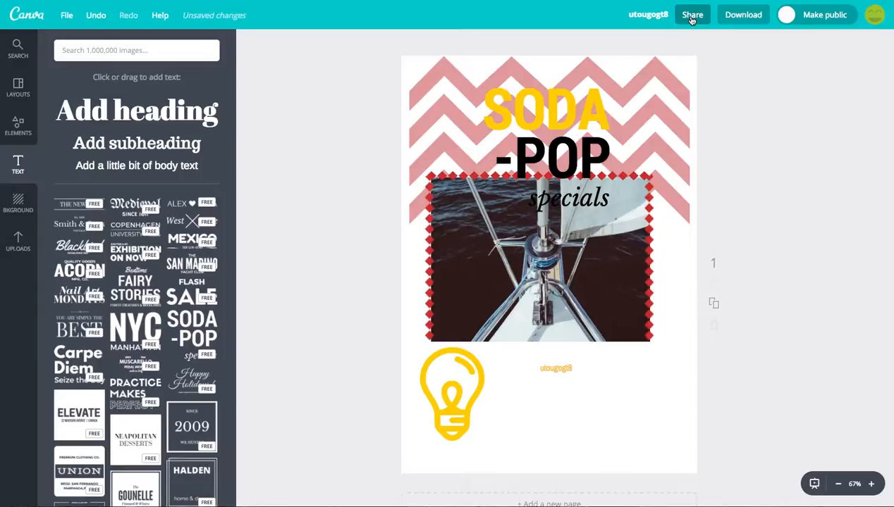
# Step: Download the design as a PDF for print
pyautogui.click(744, 16)
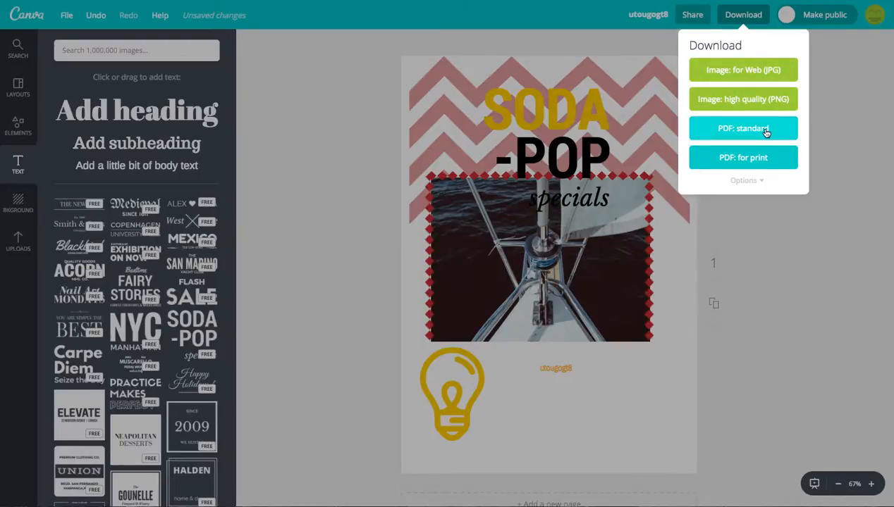
pyautogui.click(754, 163)
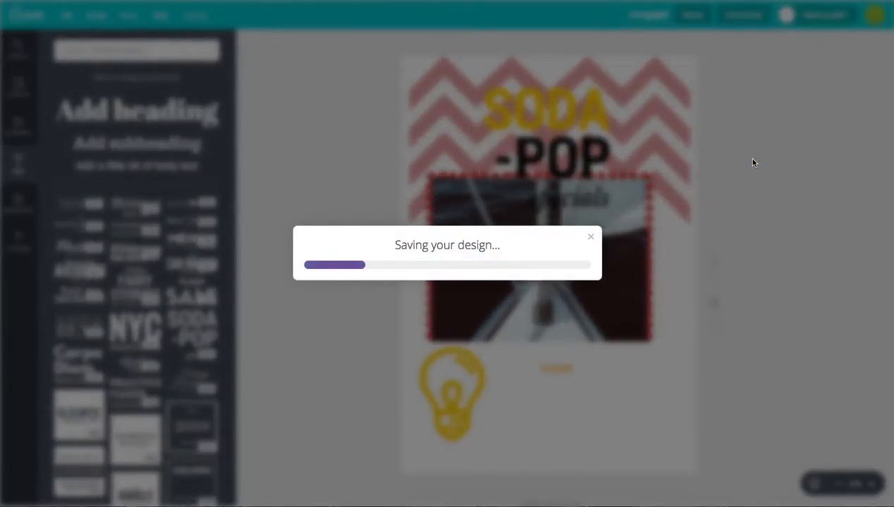